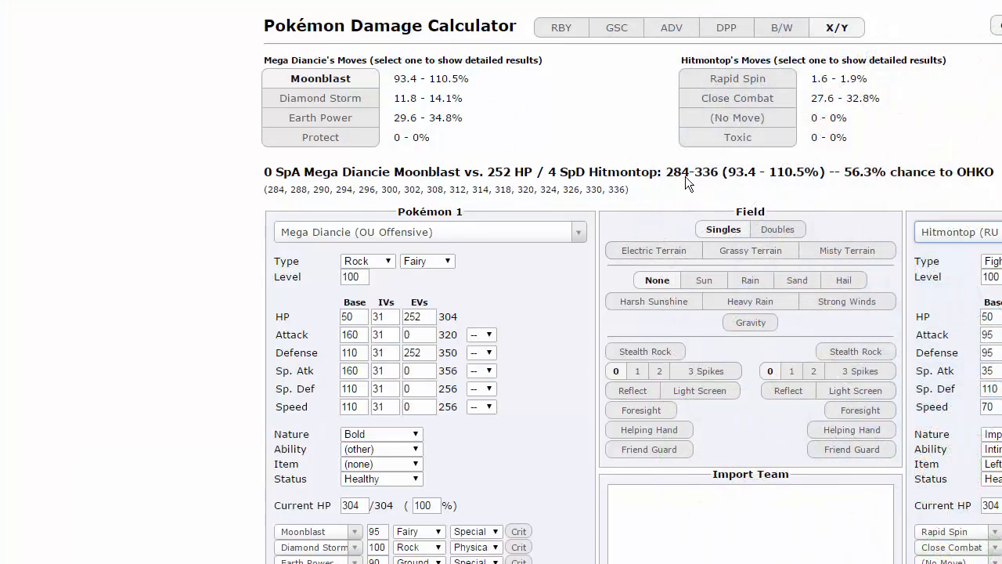
- Load Mega Medicham's OU All-Out set as the opponent with an Adamant nature
{"action": "left_click", "coordinate": [924, 233]}
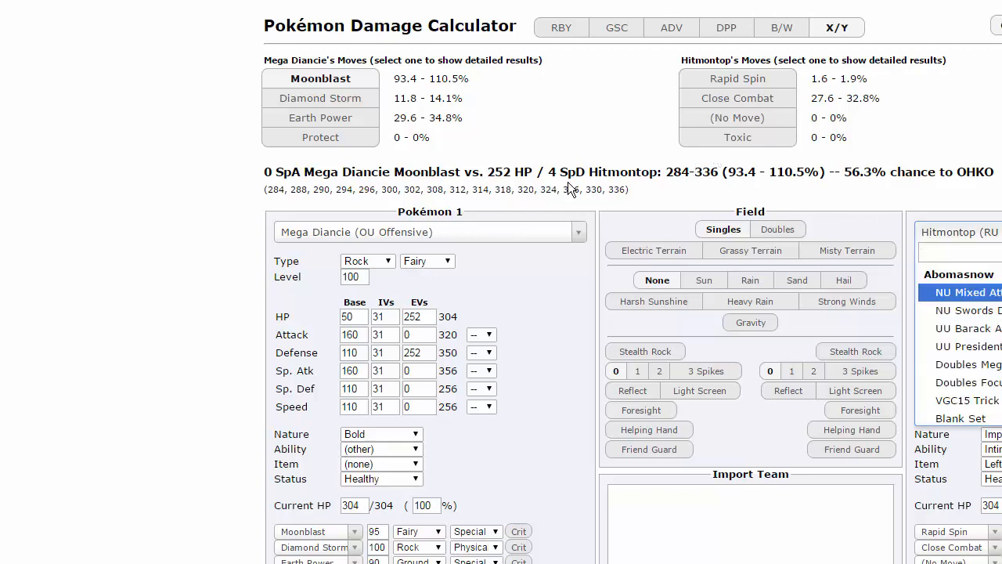
{"action": "type", "text": "medi"}
{"action": "scroll", "coordinate": [963, 345], "scroll_direction": "down", "scroll_amount": 2}
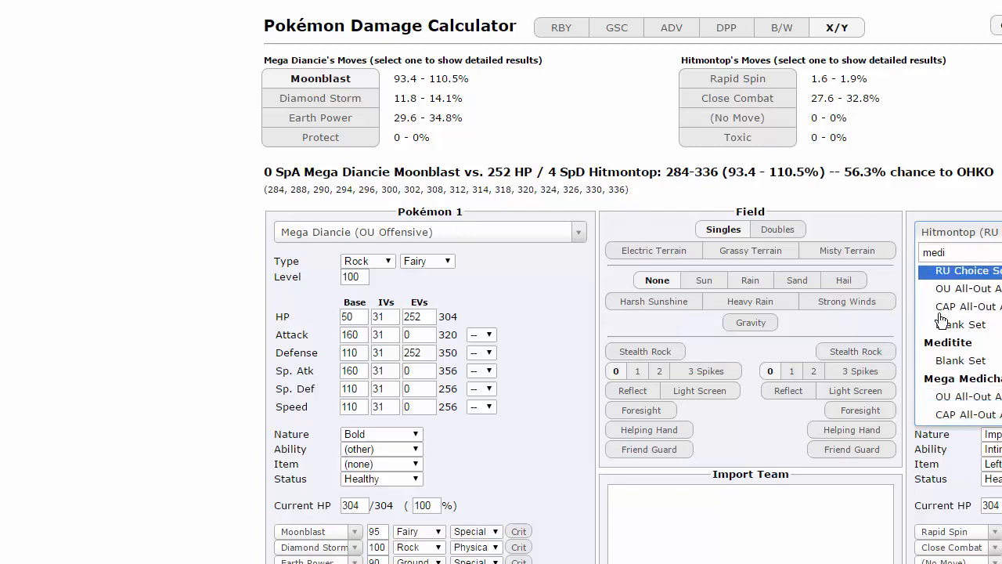
{"action": "left_click", "coordinate": [990, 382]}
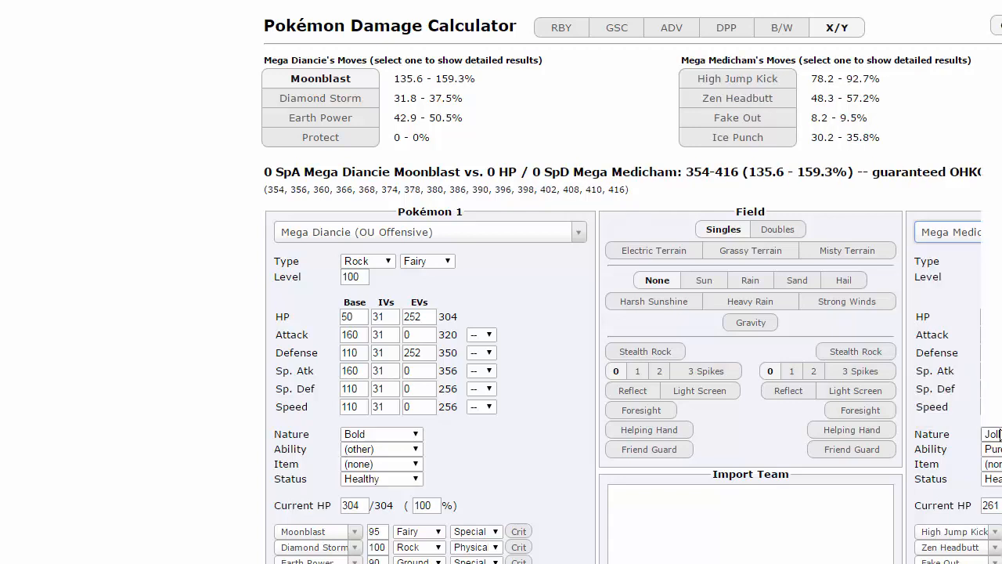
{"action": "left_click", "coordinate": [993, 433]}
{"action": "left_click", "coordinate": [992, 166]}
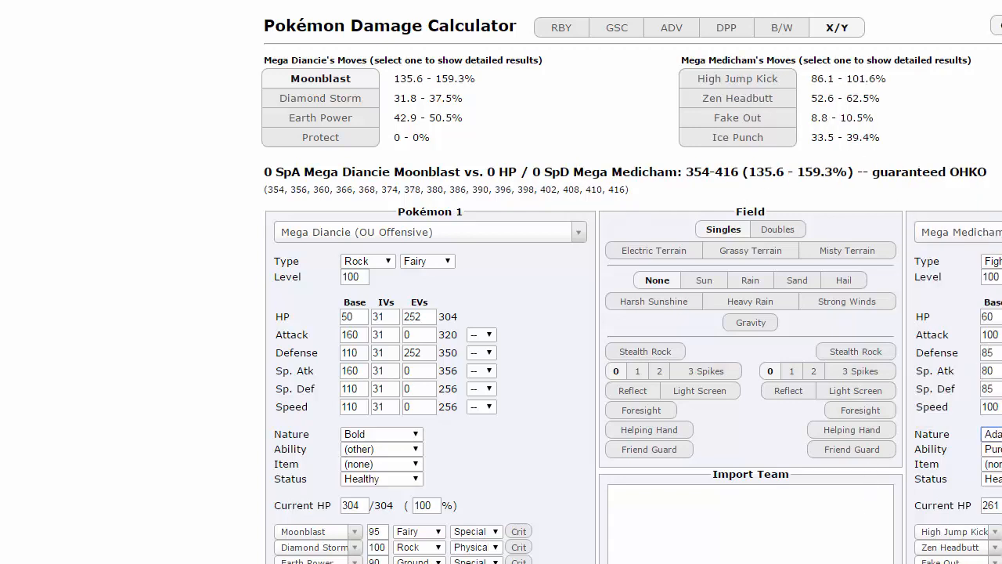
- Swap Mega Medicham's fourth move from Ice Punch to Bullet Punch
{"action": "left_click", "coordinate": [958, 560]}
{"action": "left_click", "coordinate": [958, 560]}
{"action": "type", "text": "bullet"}
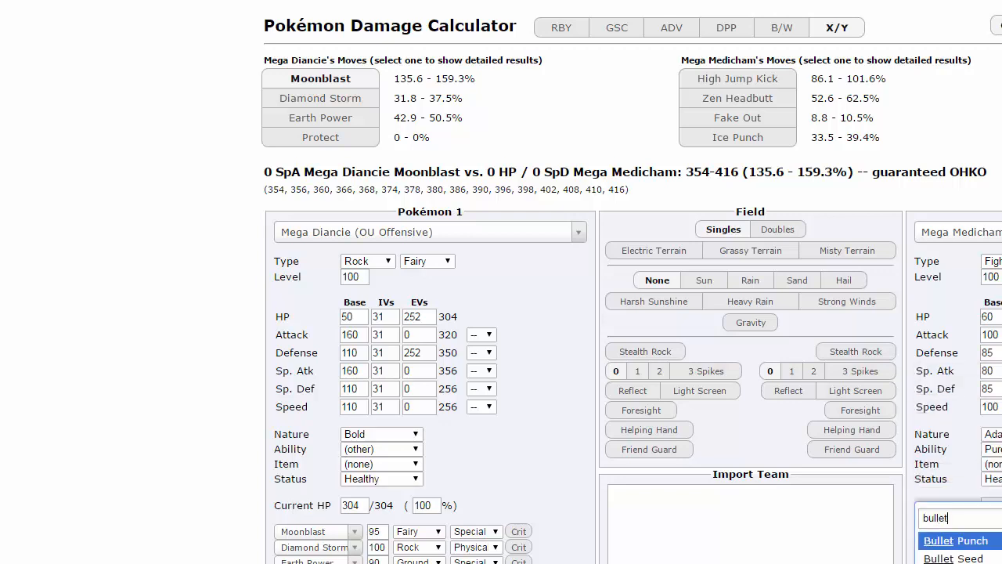
{"action": "left_click", "coordinate": [952, 541]}
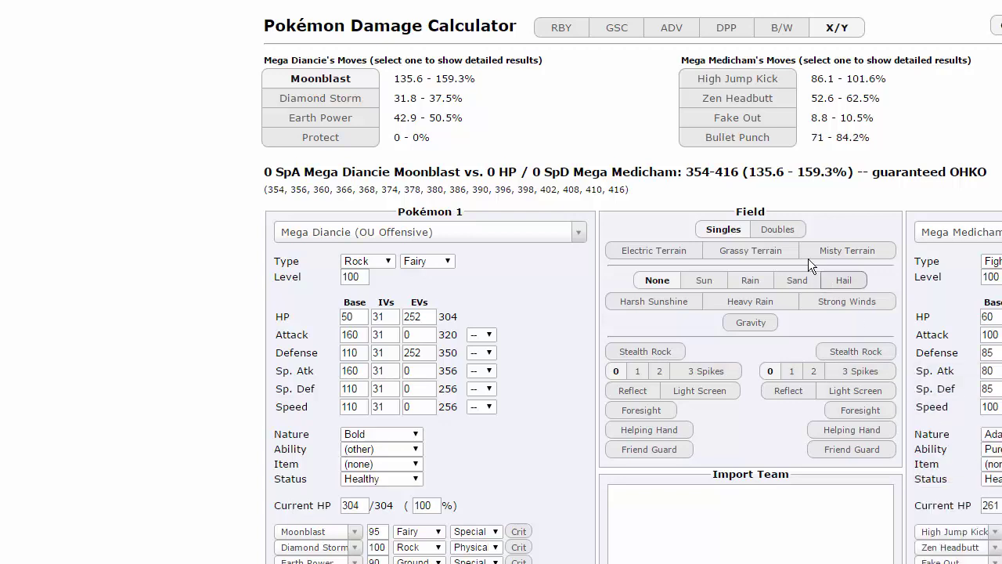
- Highlight Fake Out's 10.5% max and Bullet Punch's 71–84.2% range against Mega Diancie
{"action": "left_click", "coordinate": [738, 118]}
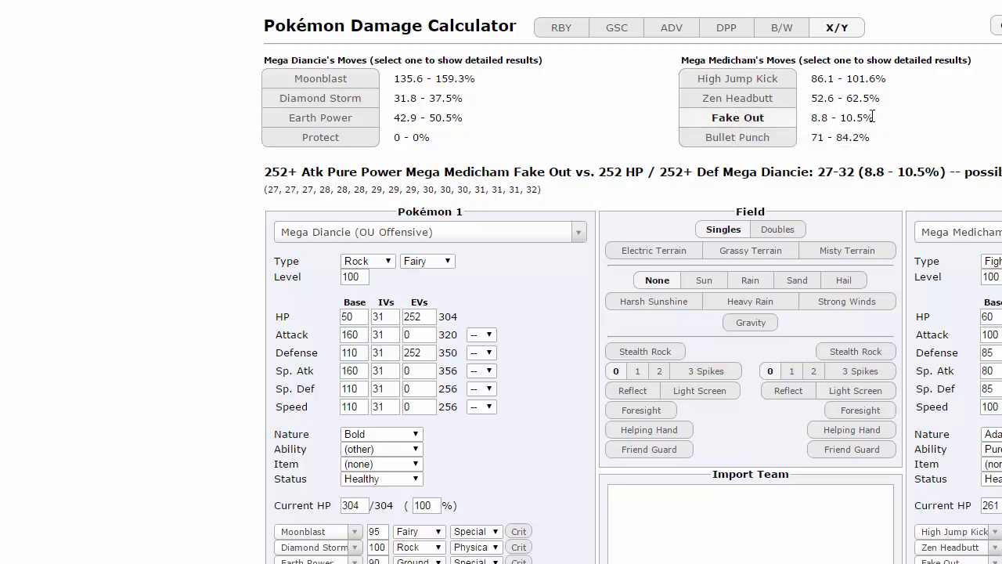
{"action": "left_click_drag", "start_coordinate": [873, 117], "coordinate": [831, 111]}
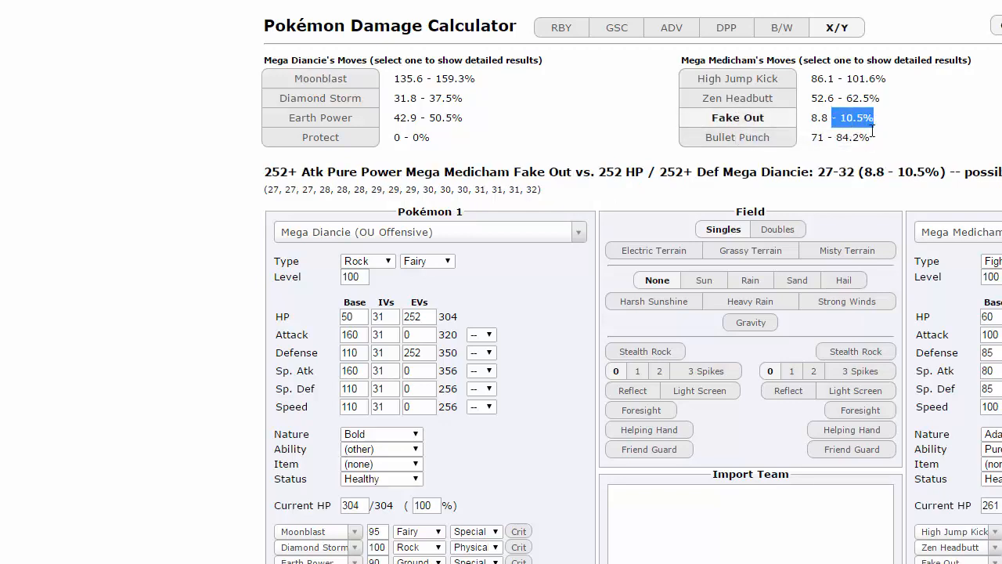
{"action": "left_click_drag", "start_coordinate": [870, 137], "coordinate": [806, 137]}
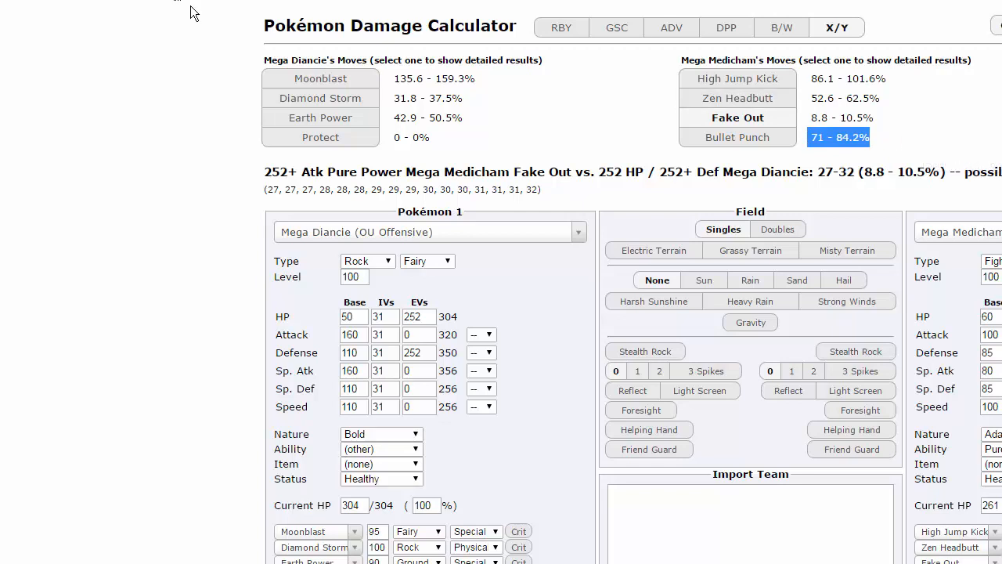
- Show Mega Diancie's Moonblast as a guaranteed OHKO on Mega Medicham
{"action": "left_click", "coordinate": [320, 78]}
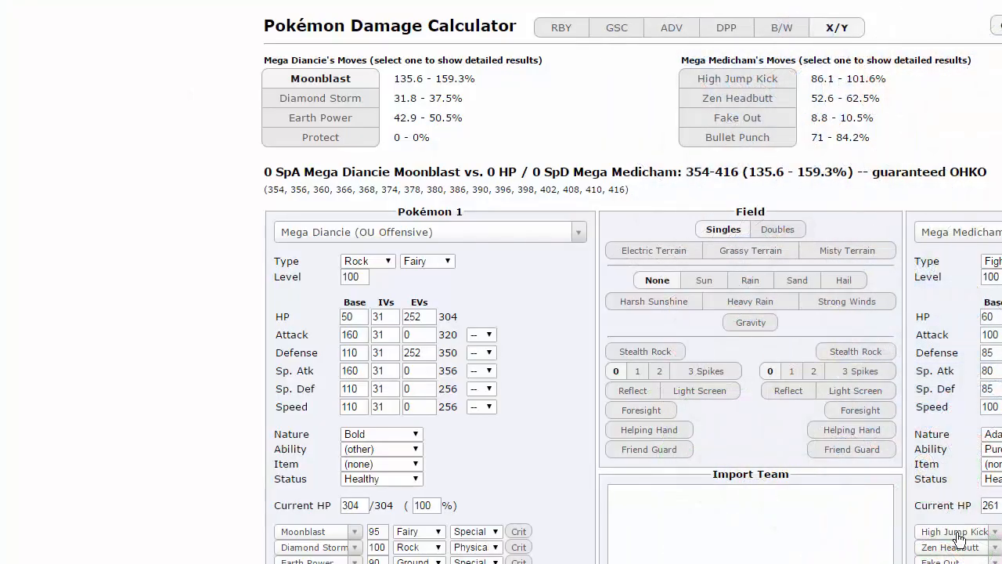
- Give Mega Medicham Fire Punch over High Jump Kick and load Doublade's UU Swords Dance set
{"action": "left_click", "coordinate": [959, 537]}
{"action": "type", "text": "fire"}
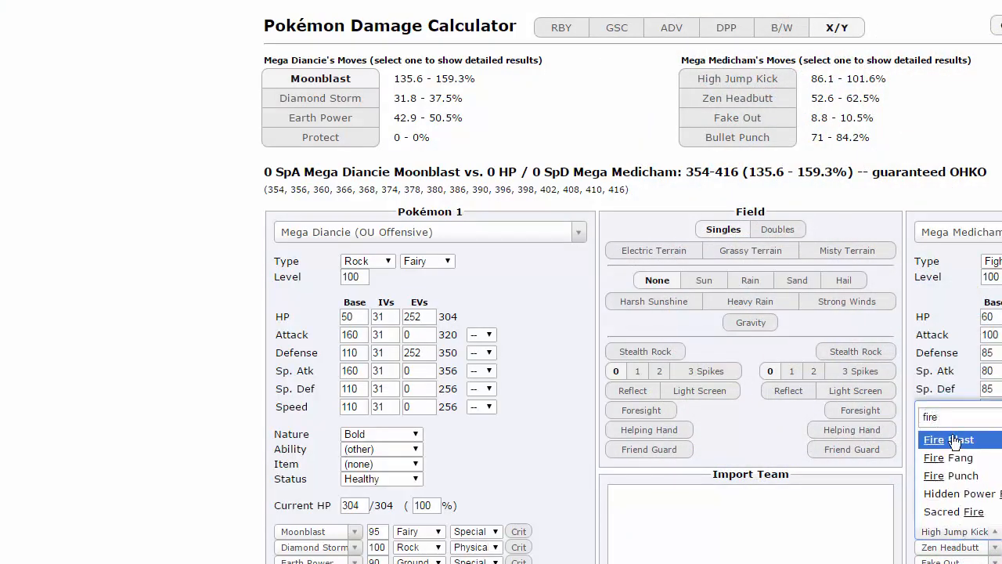
{"action": "left_click", "coordinate": [956, 475]}
{"action": "left_click", "coordinate": [480, 235]}
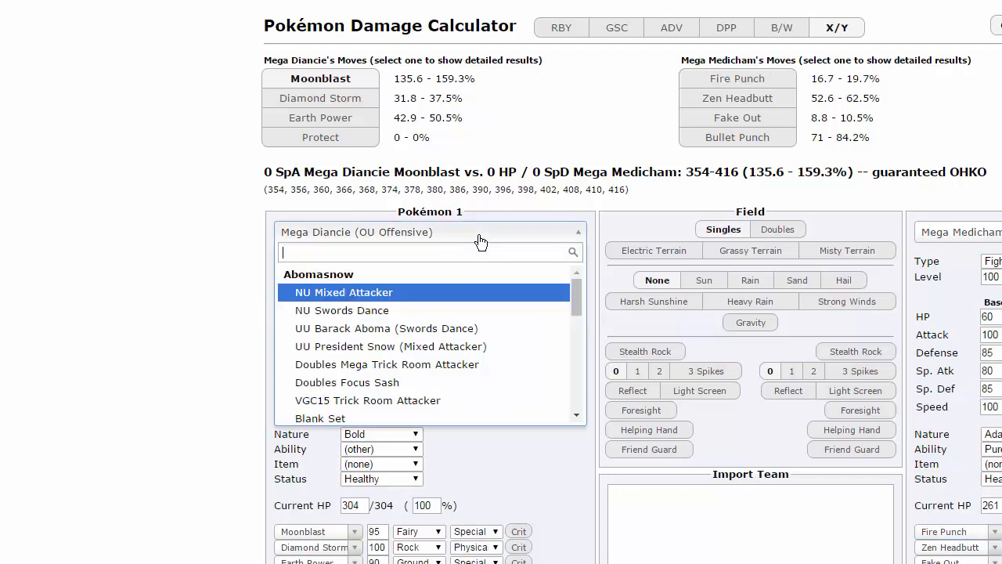
{"action": "type", "text": "doublade"}
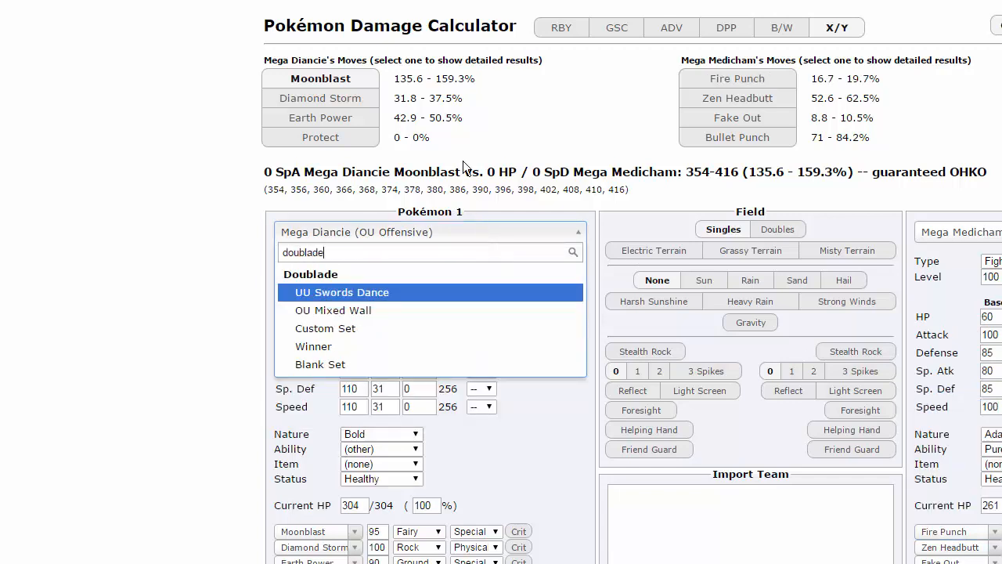
{"action": "key", "text": "Return"}
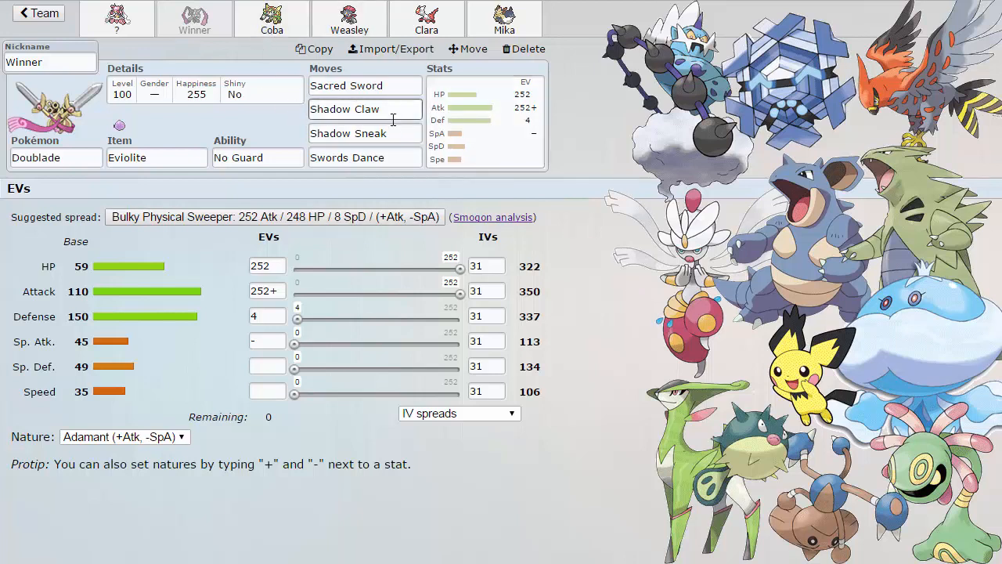
{"action": "left_click", "coordinate": [116, 19]}
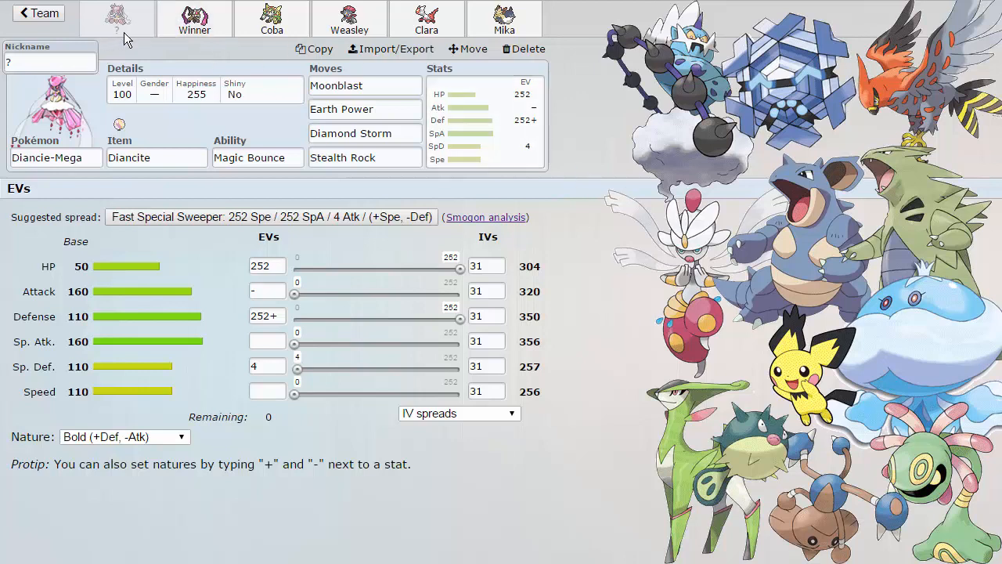
- Switch the teambuilder to Coba's Chesnaught set
{"action": "left_click", "coordinate": [275, 27]}
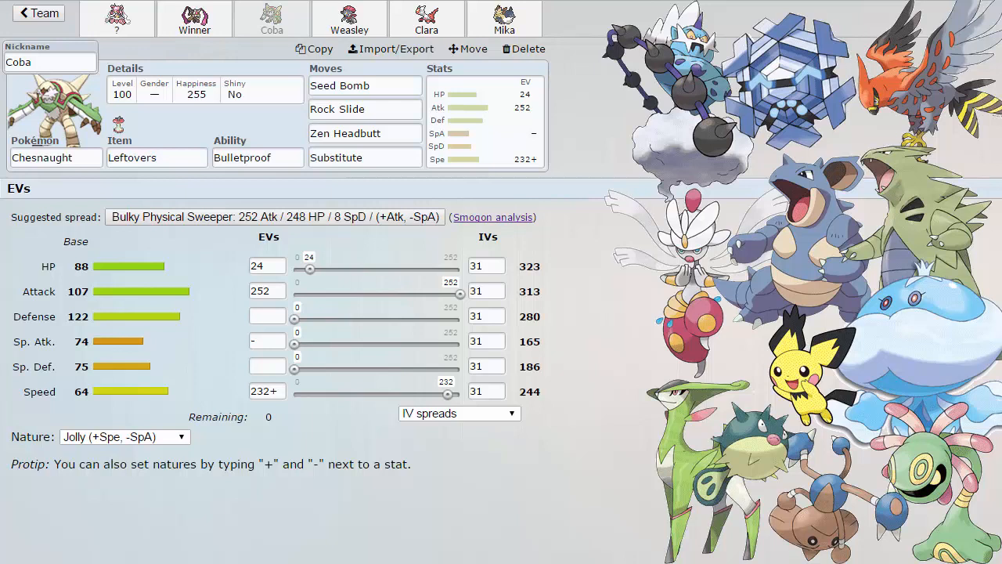
- Switch the teambuilder to Weasley's Weavile set
{"action": "left_click", "coordinate": [349, 24]}
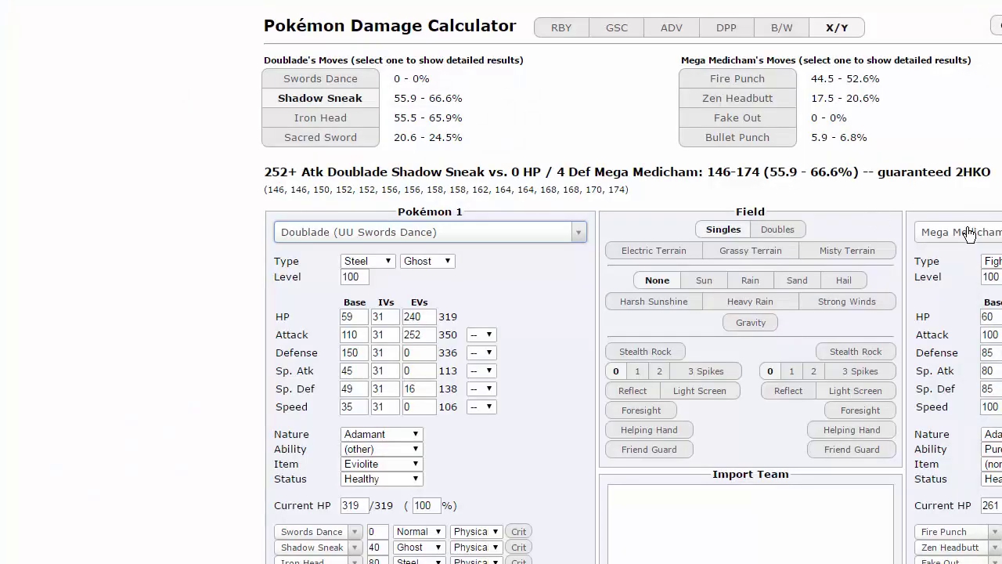
- Load Weavile's OU All-out Attacker set against a Nidoqueen opponent and show its damage
{"action": "left_click", "coordinate": [969, 233]}
{"action": "type", "text": "nidoqueen"}
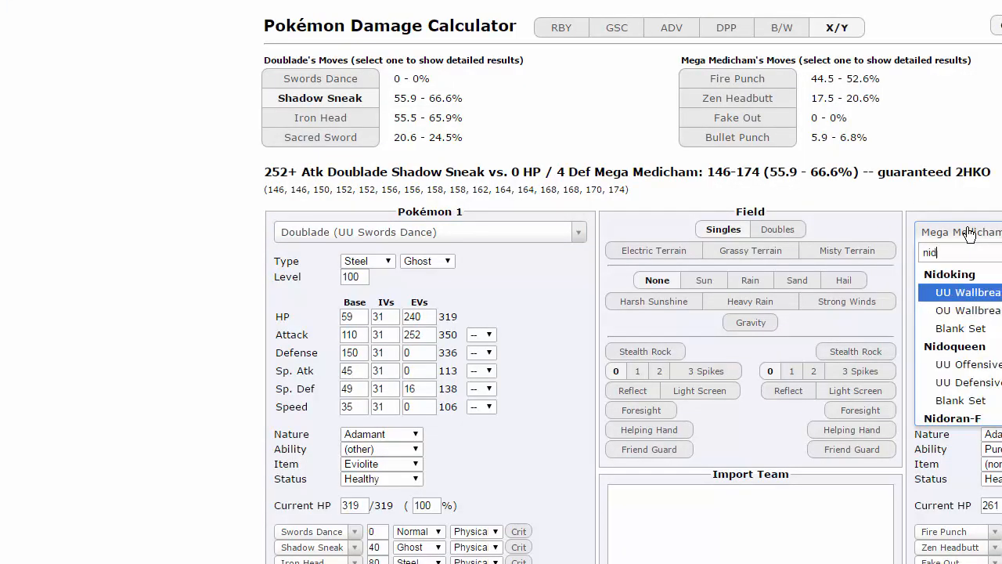
{"action": "key", "text": "Down"}
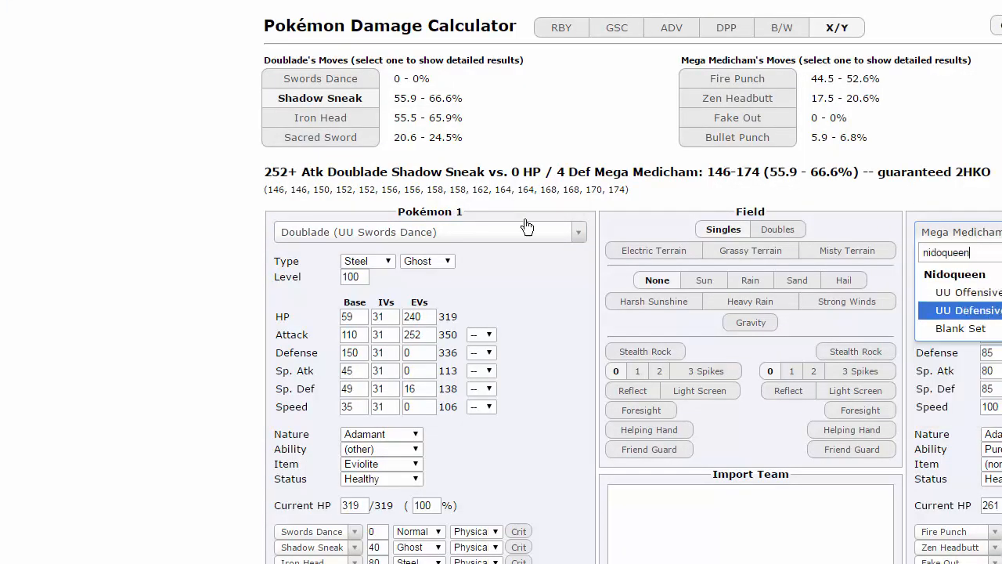
{"action": "key", "text": "Return"}
{"action": "left_click", "coordinate": [463, 234]}
{"action": "type", "text": "weavile"}
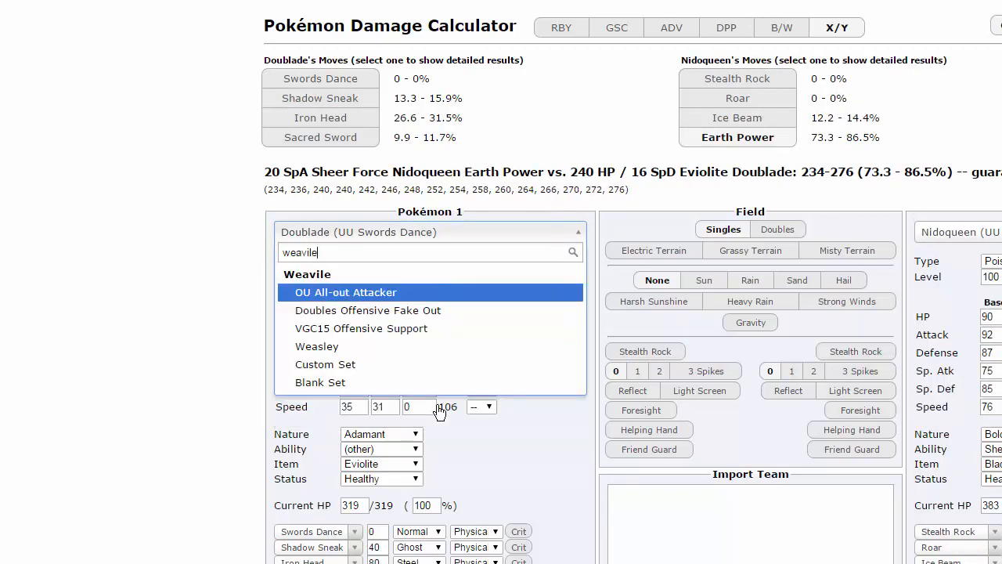
{"action": "key", "text": "Return"}
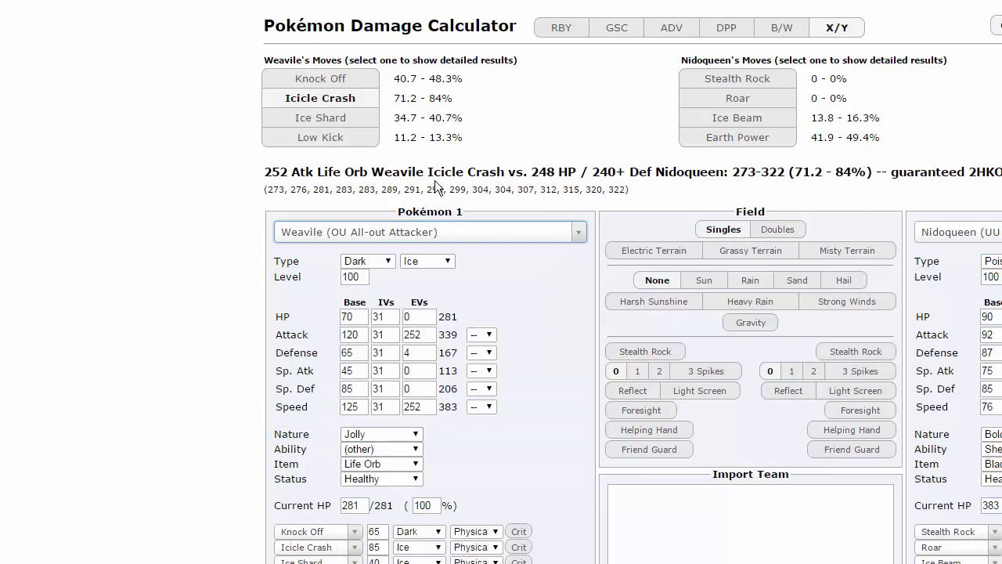
{"action": "left_click", "coordinate": [320, 79]}
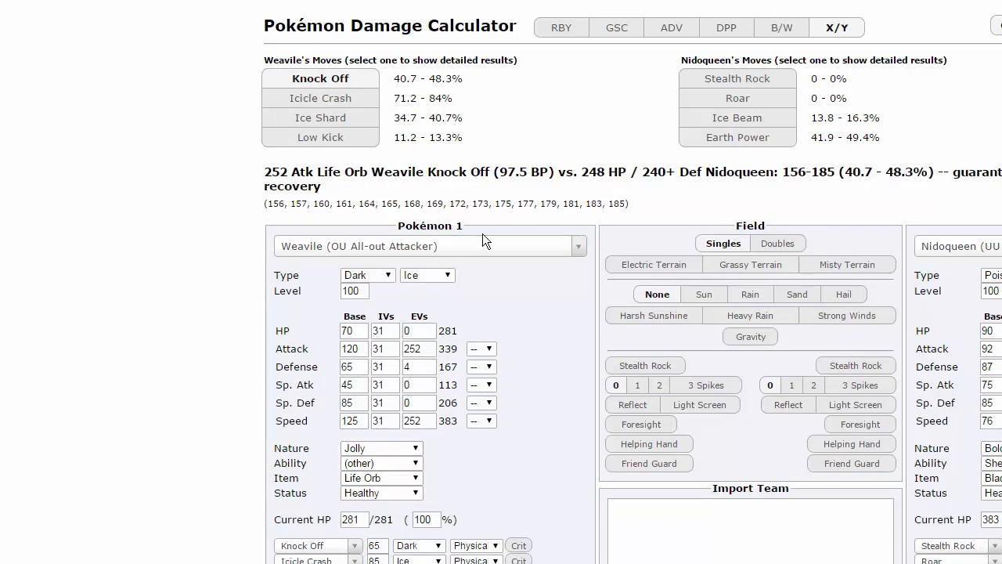
- Boost Weavile's Attack to +2 so Icicle Crash shows 141.2–167.1% on Nidoqueen
{"action": "left_click", "coordinate": [480, 348]}
{"action": "left_click", "coordinate": [487, 417]}
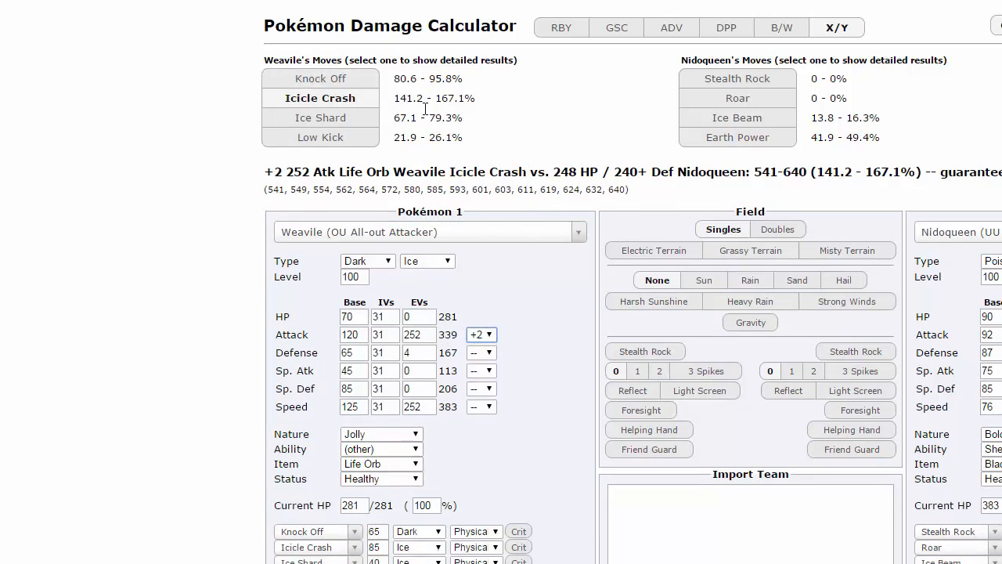
{"action": "left_click", "coordinate": [320, 78]}
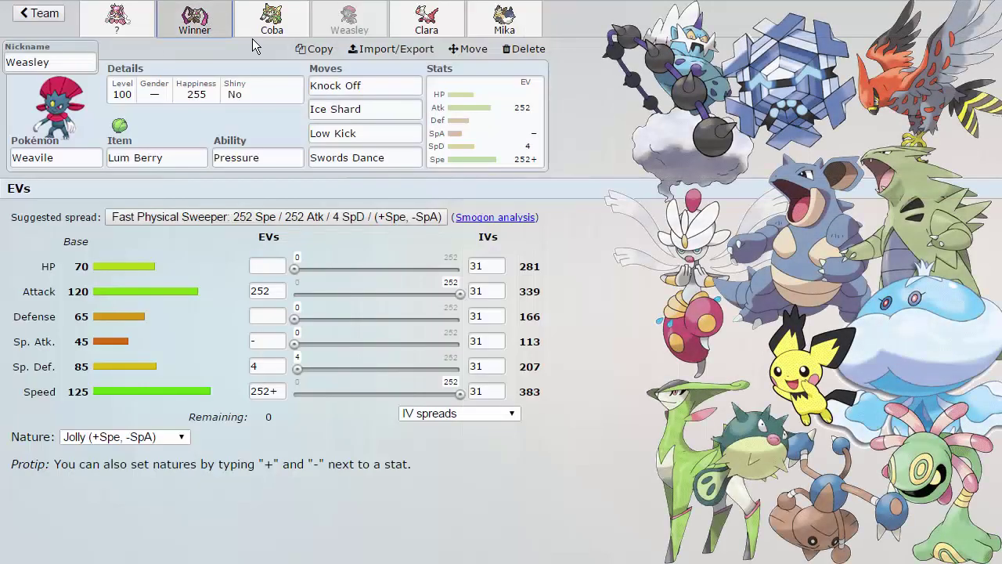
{"action": "left_click", "coordinate": [194, 19]}
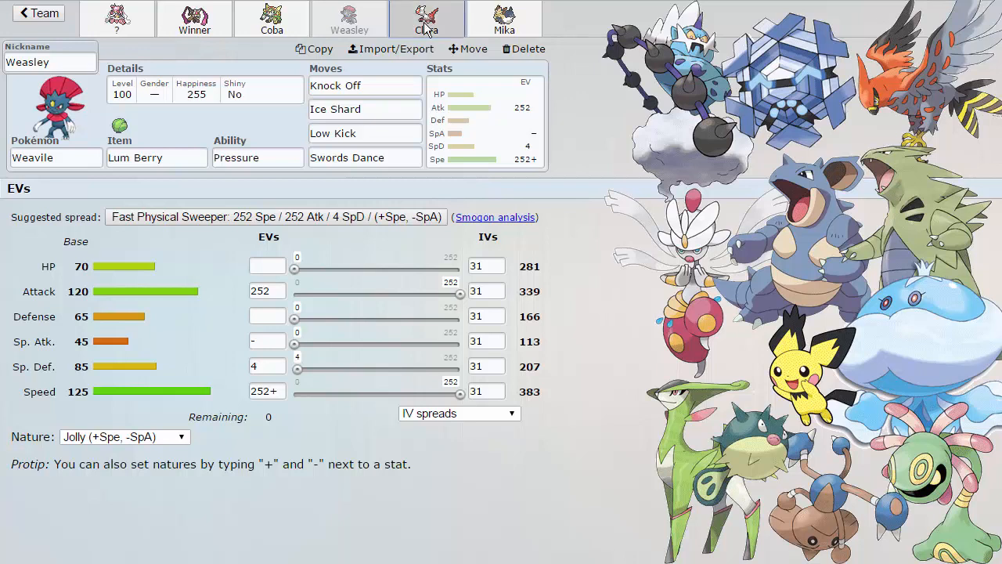
- Review Latias's set, then bring up Stoutland 'Mika' with Assault Vest and Intimidate
{"action": "left_click", "coordinate": [426, 17]}
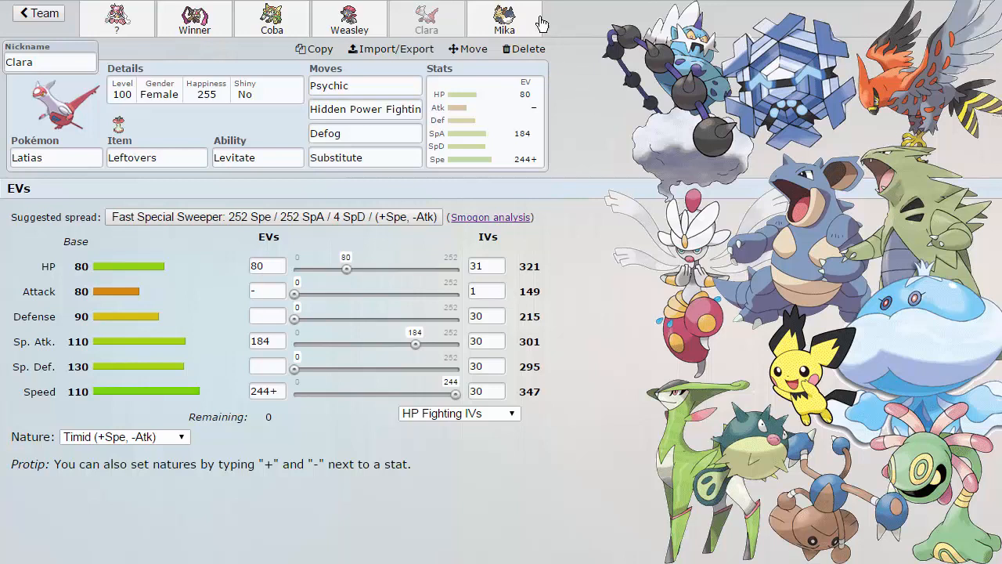
{"action": "left_click", "coordinate": [504, 18]}
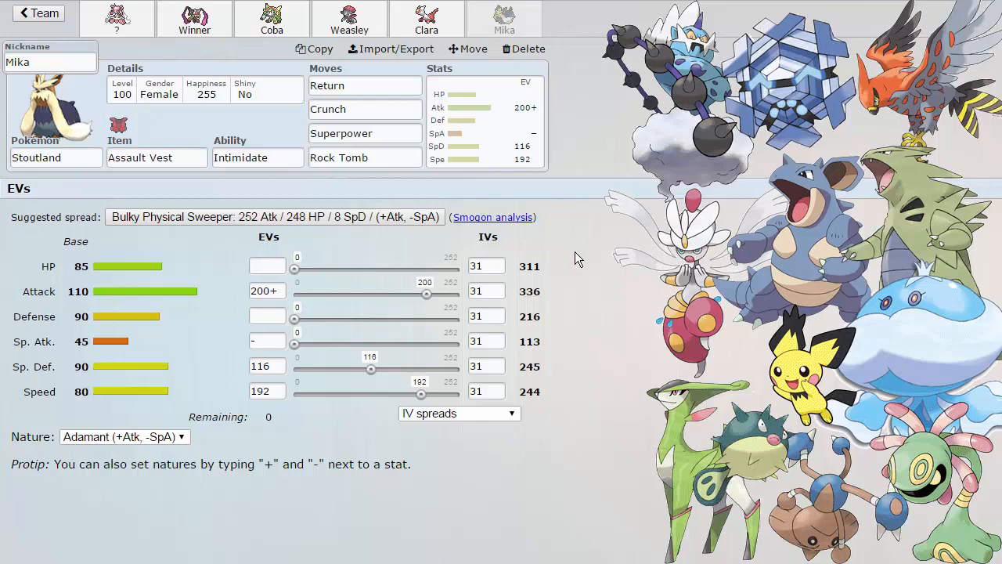
- Briefly enter and leave editing of Stoutland's Rock Tomb move slot
{"action": "left_click", "coordinate": [389, 161]}
{"action": "left_click", "coordinate": [379, 260]}
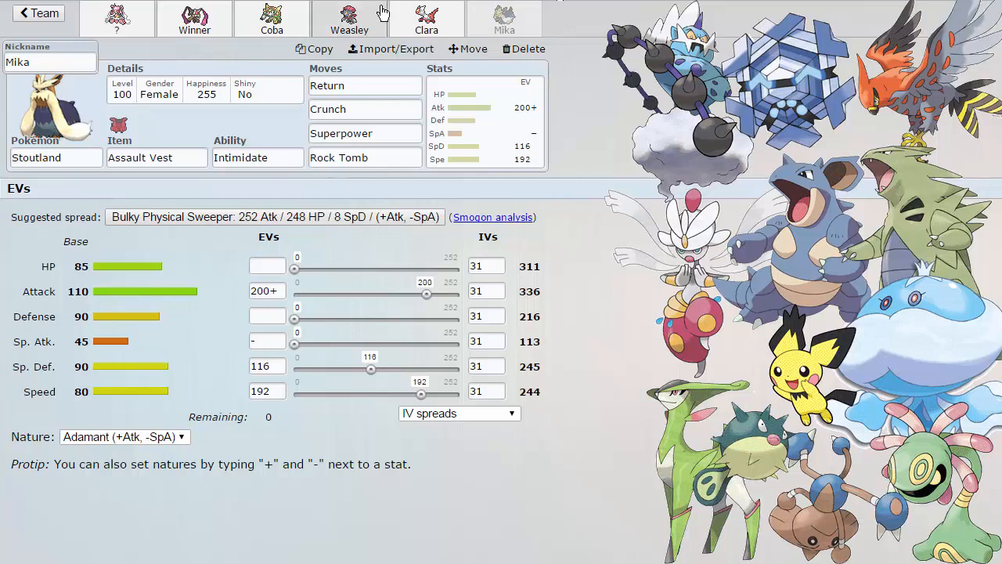
- Cycle through Weasley's Weavile and Clara's Latias to end on Coba's Chesnaught set
{"action": "left_click", "coordinate": [350, 19]}
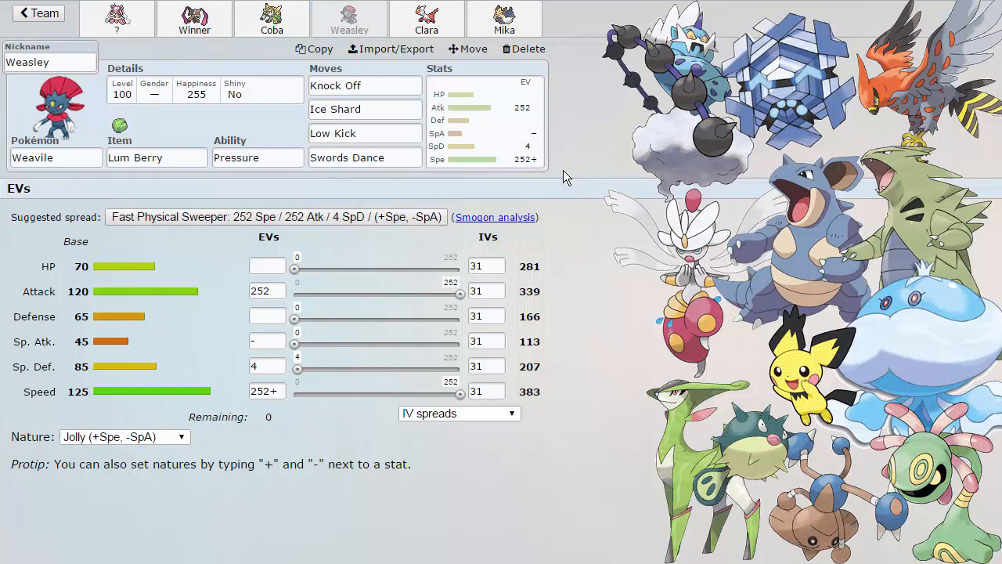
{"action": "left_click", "coordinate": [426, 24]}
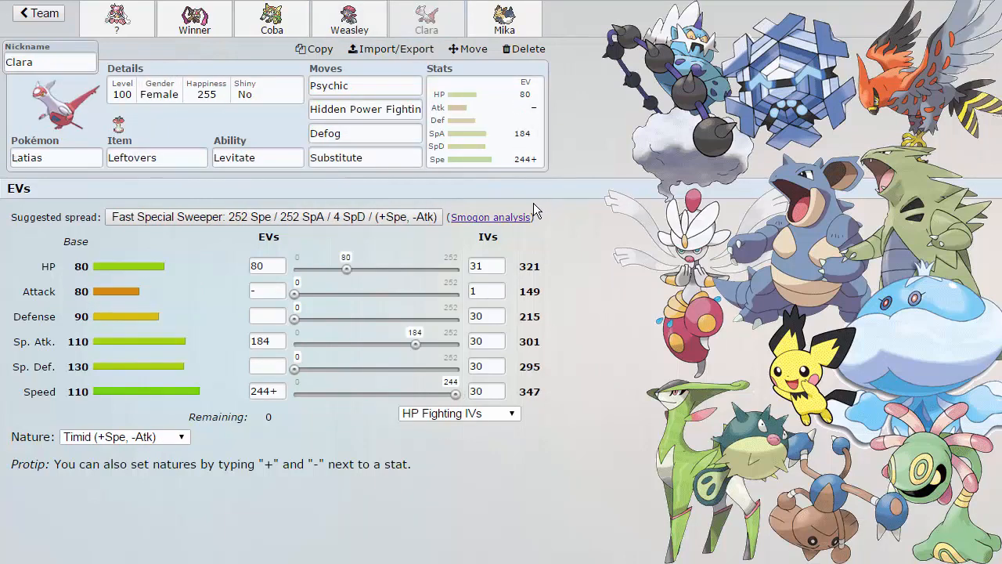
{"action": "left_click", "coordinate": [272, 20]}
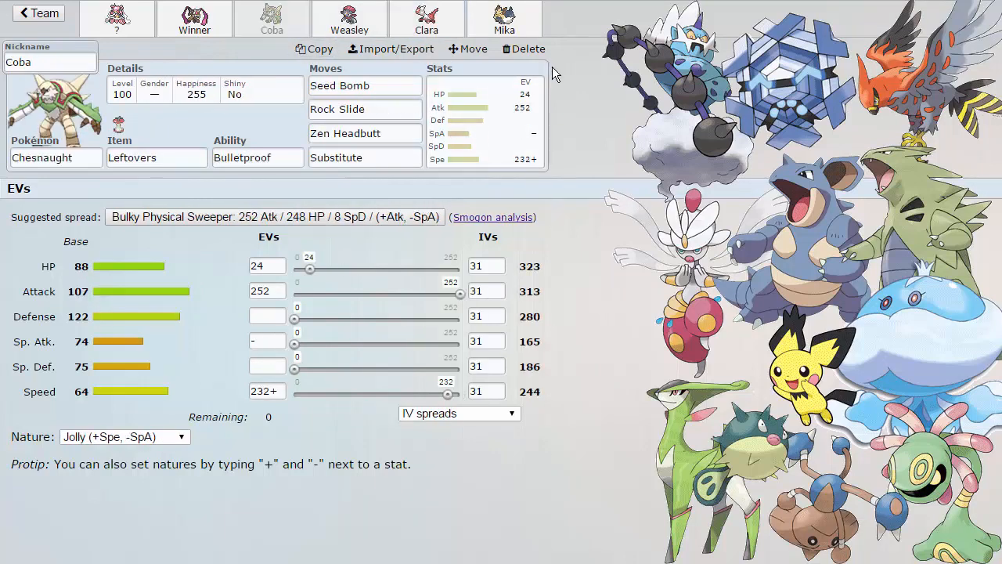